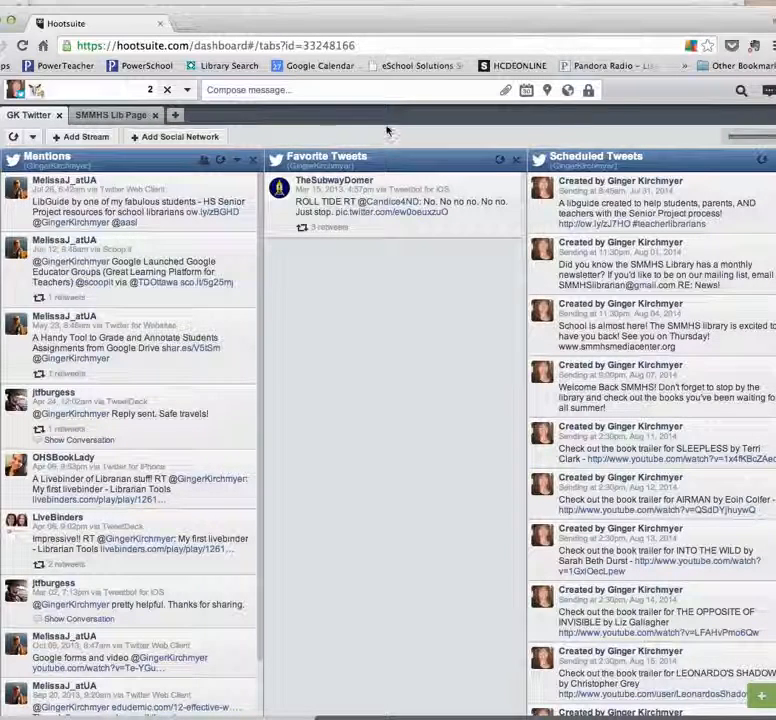
Look over the GK Twitter and SMMHS Lib Page streams and the expanded message composer.
{"action": "left_click", "coordinate": [398, 89]}
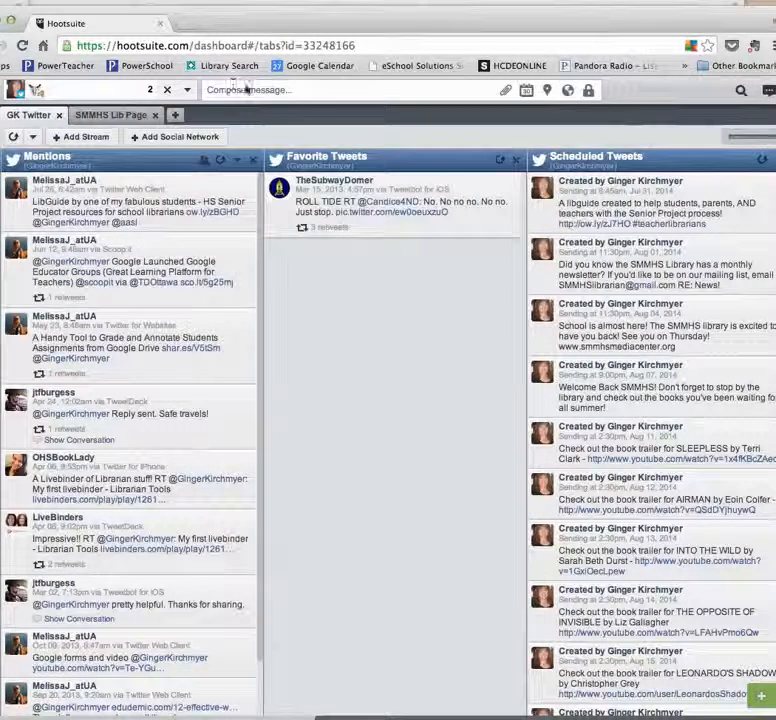
{"action": "left_click", "coordinate": [228, 89]}
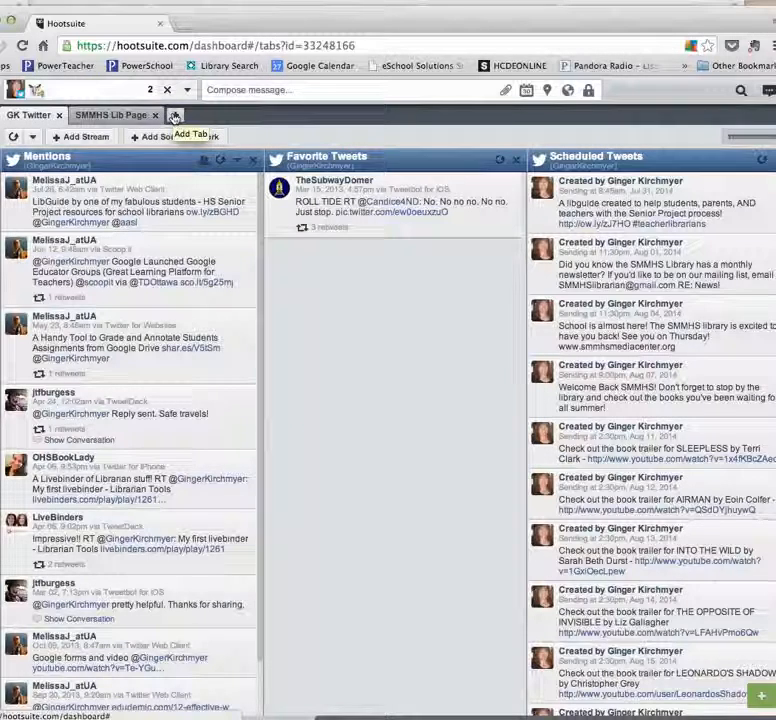
{"action": "left_click", "coordinate": [114, 119]}
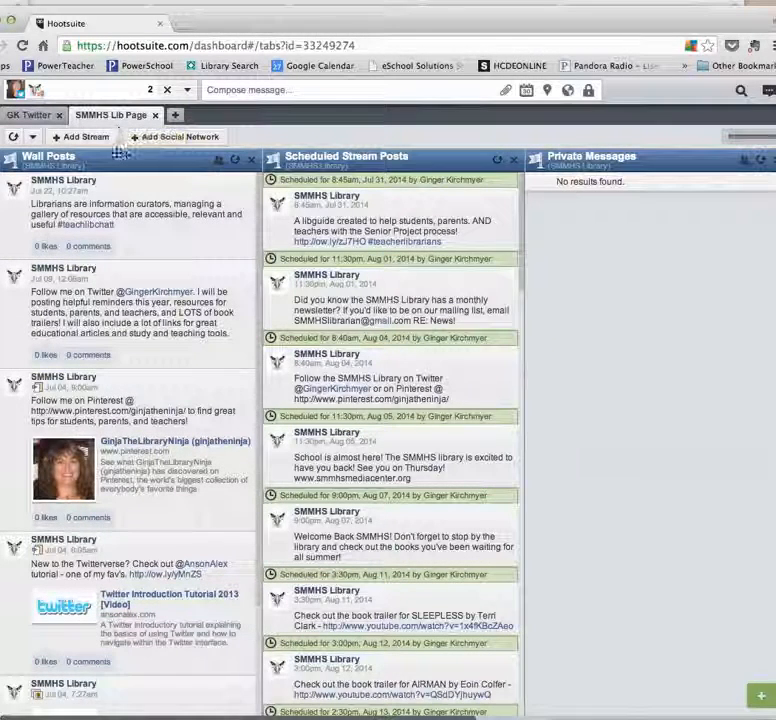
{"action": "left_click", "coordinate": [270, 91]}
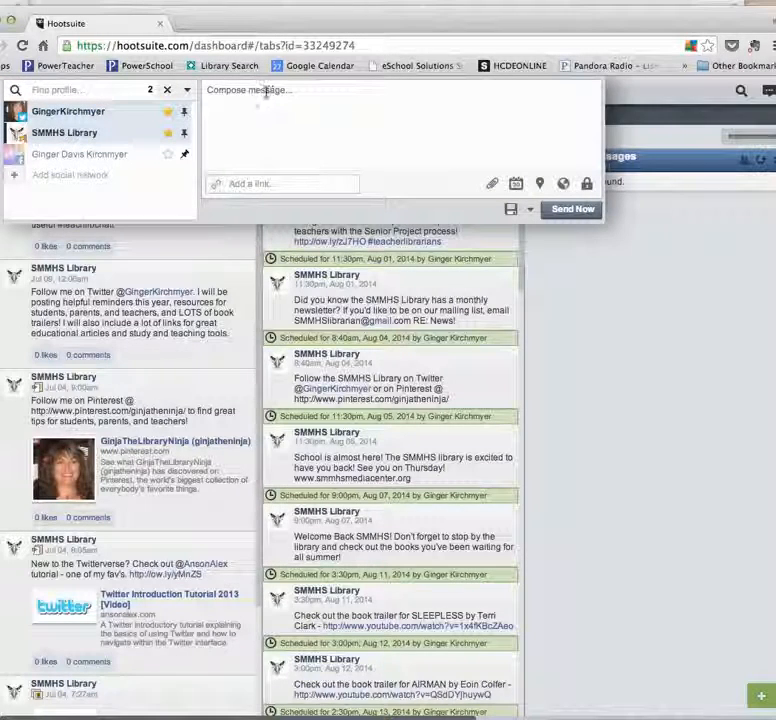
{"action": "left_click", "coordinate": [506, 691]}
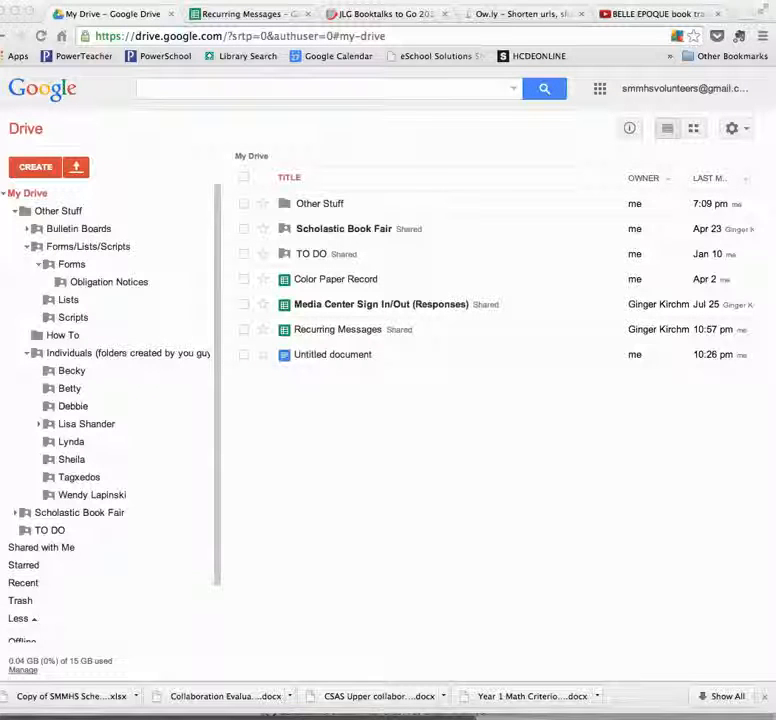
Open the Recurring Messages spreadsheet from Google Drive and review its message, notes, completion and link columns.
{"action": "double_click", "coordinate": [348, 334]}
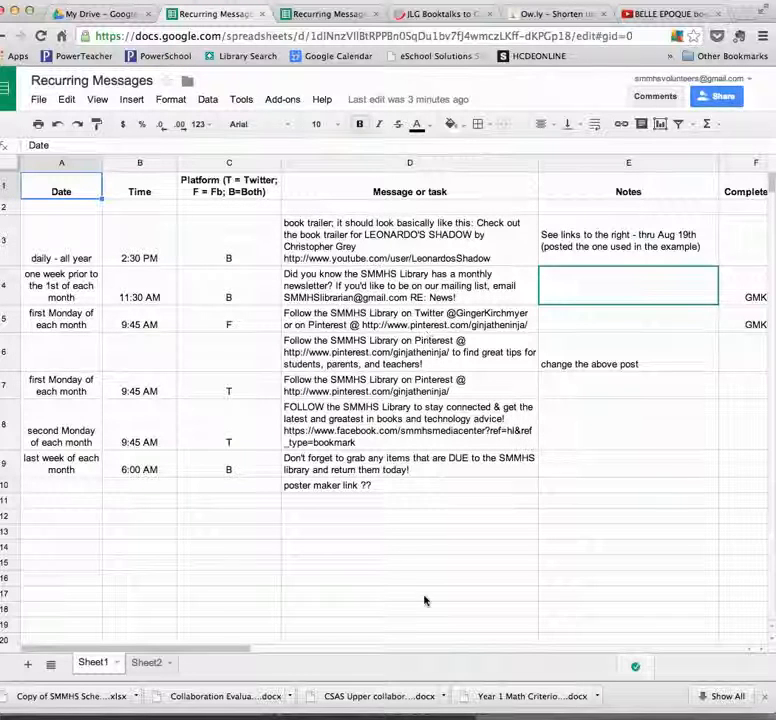
{"action": "left_click_drag", "start_coordinate": [235, 652], "coordinate": [307, 651]}
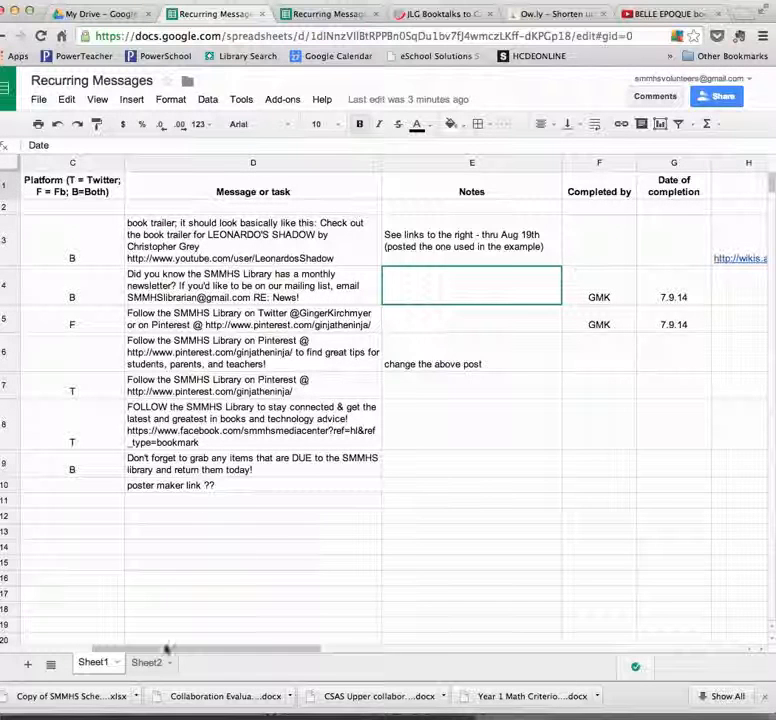
{"action": "left_click_drag", "start_coordinate": [170, 653], "coordinate": [204, 651]}
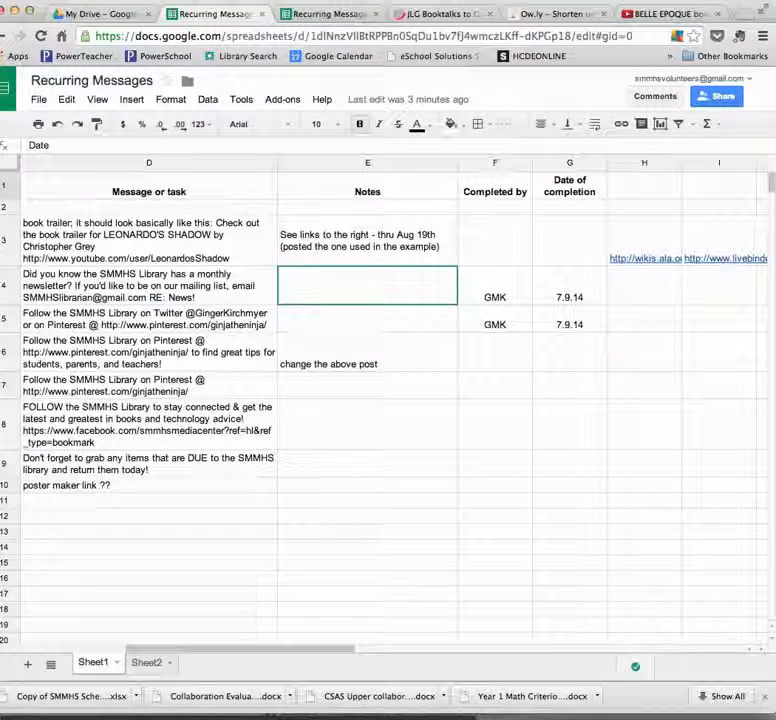
Look up Belle Epoque in the JLG Booktalks LiveBinder, preview its book trailer on YouTube and take the video's web address.
{"action": "left_click", "coordinate": [378, 18]}
{"action": "left_click", "coordinate": [378, 18]}
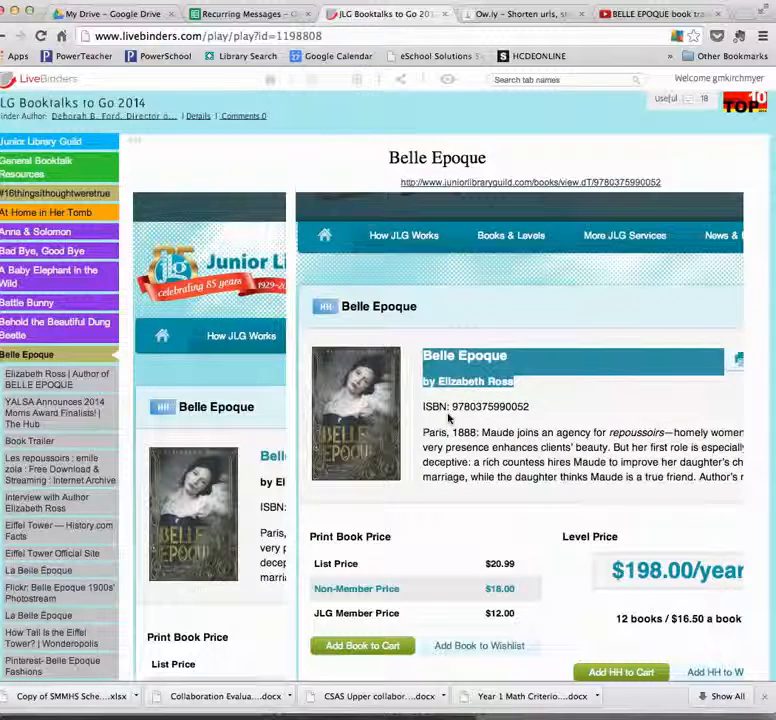
{"action": "left_click", "coordinate": [637, 15]}
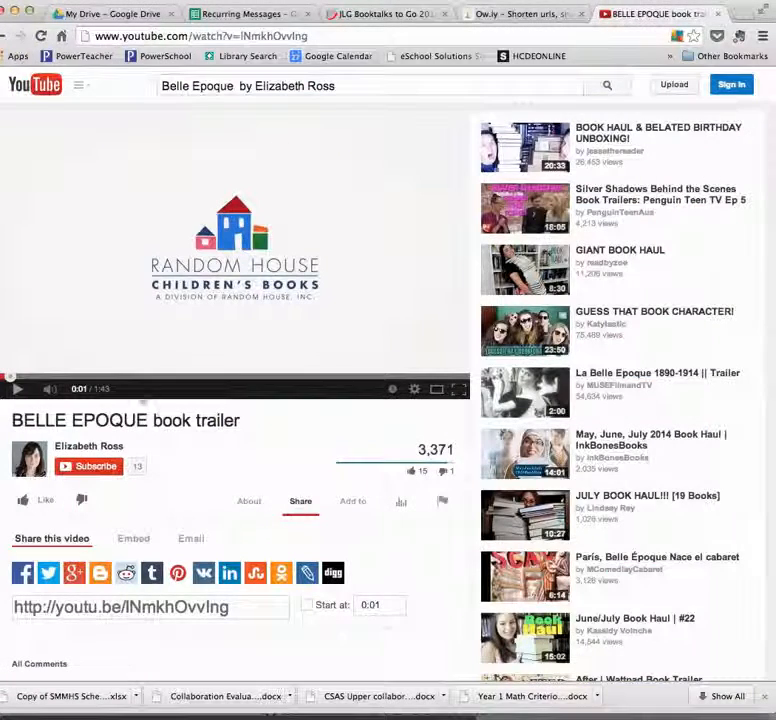
{"action": "left_click", "coordinate": [18, 392]}
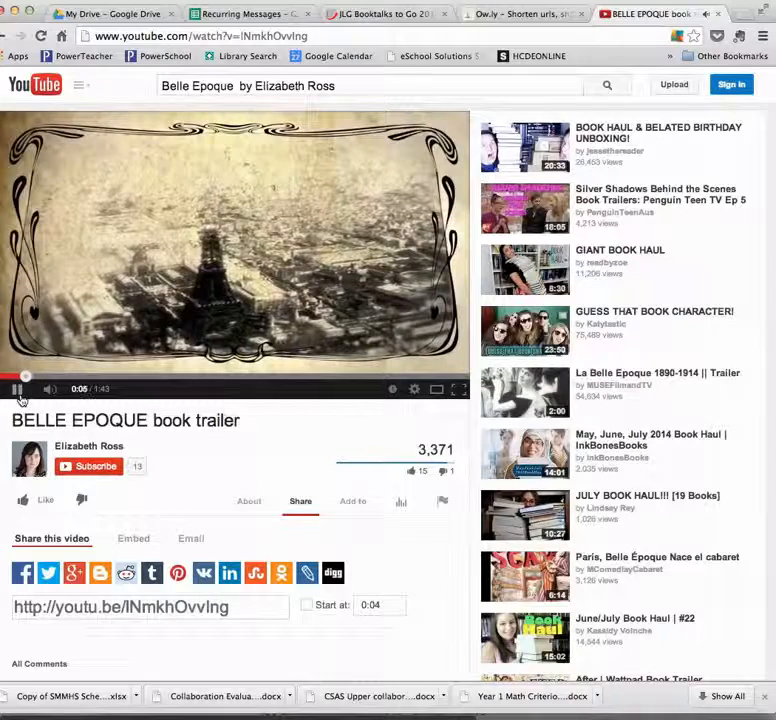
{"action": "left_click", "coordinate": [19, 394]}
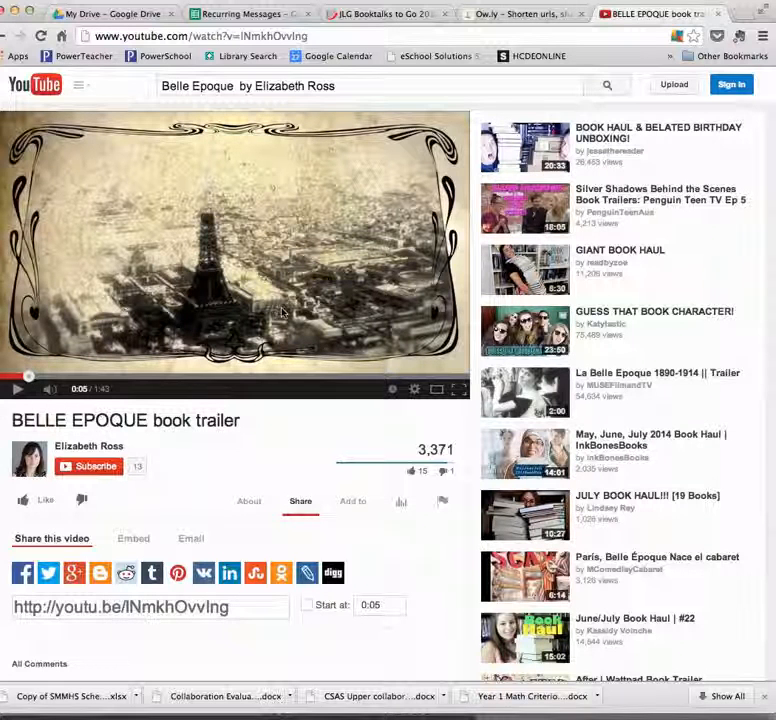
{"action": "left_click", "coordinate": [308, 37]}
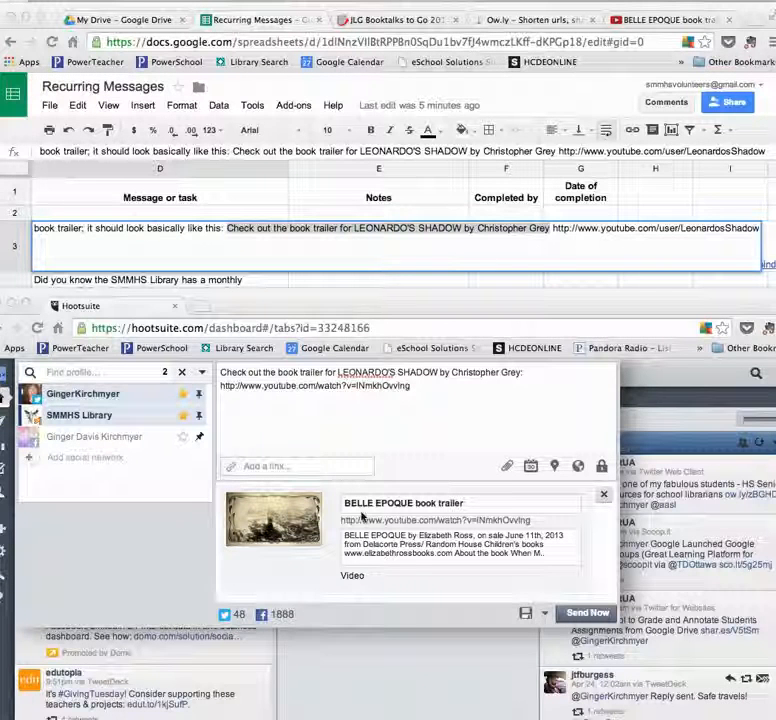
In the Hootsuite message, replace the book title with BELLE EPOQUE and the author with Elizabeth Ross, keeping the YouTube link.
{"action": "left_click", "coordinate": [288, 387]}
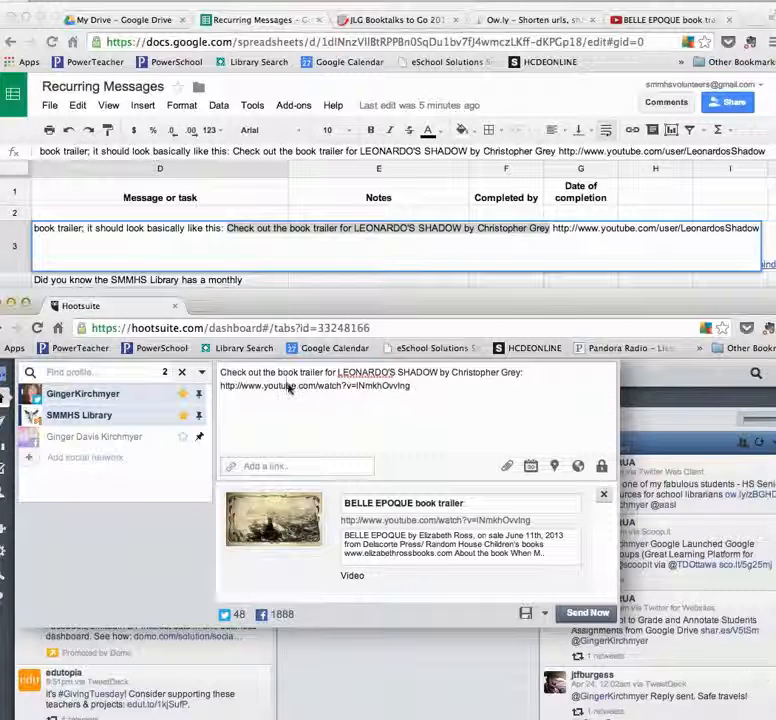
{"action": "left_click_drag", "start_coordinate": [411, 386], "coordinate": [217, 389]}
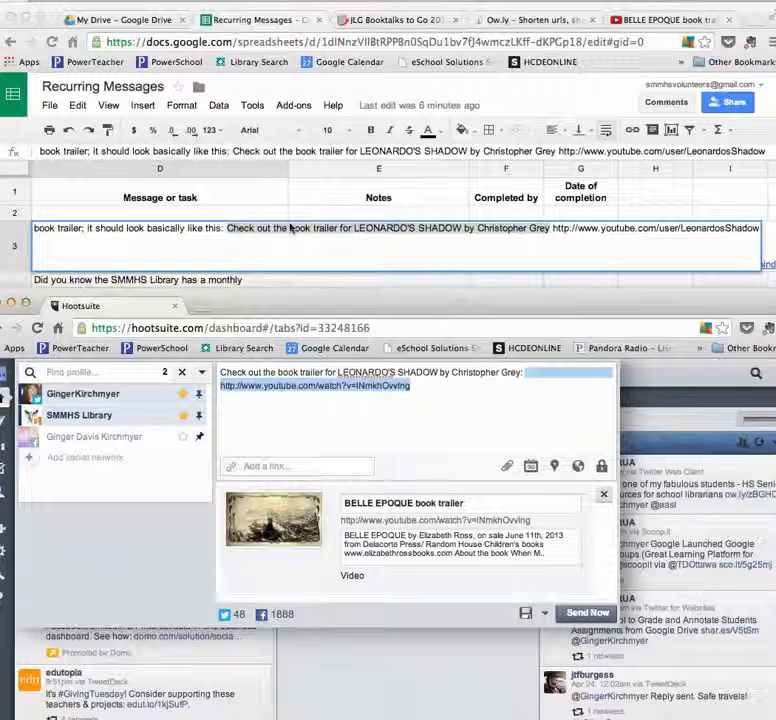
{"action": "left_click", "coordinate": [358, 403]}
{"action": "left_click_drag", "start_coordinate": [338, 372], "coordinate": [437, 374]}
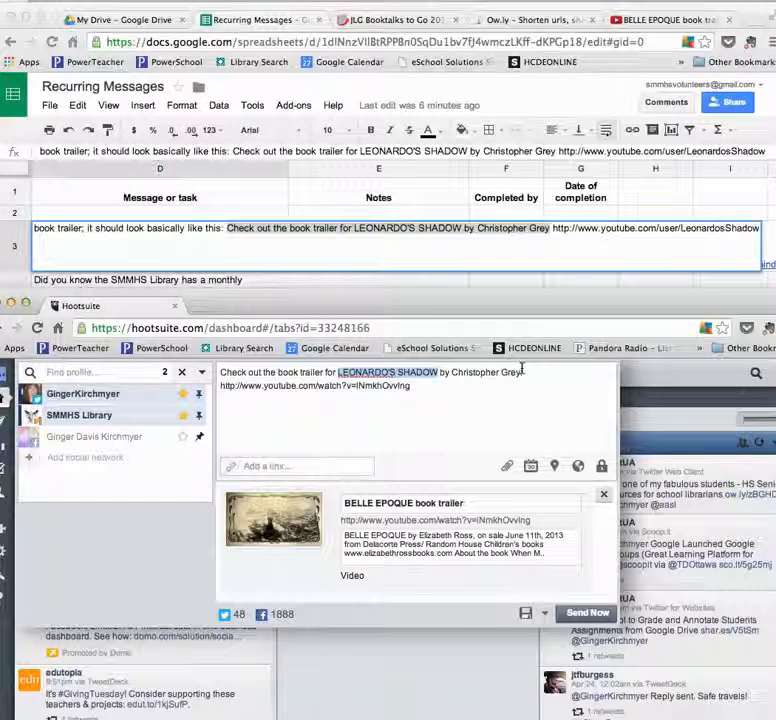
{"action": "type", "text": "BELLE EPO"}
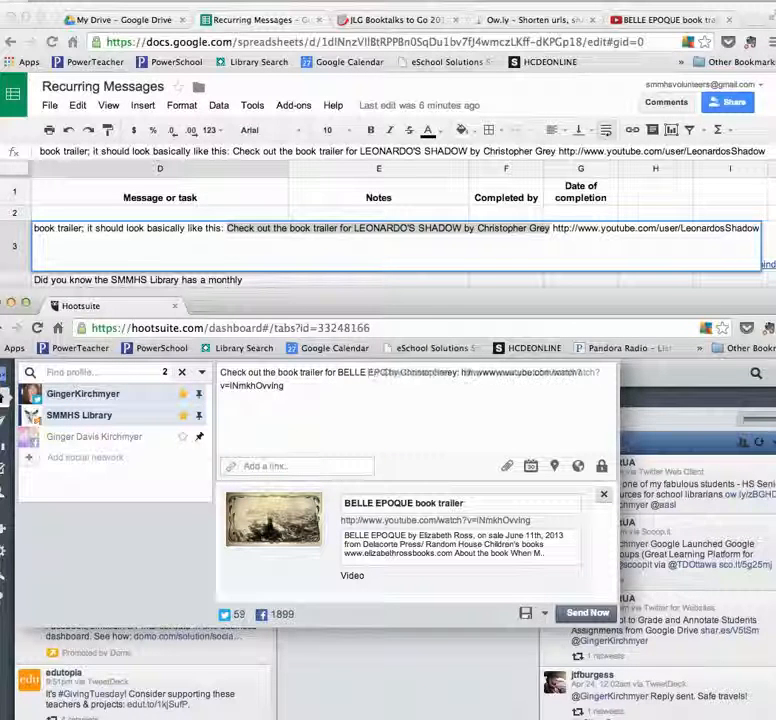
{"action": "type", "text": "QUE"}
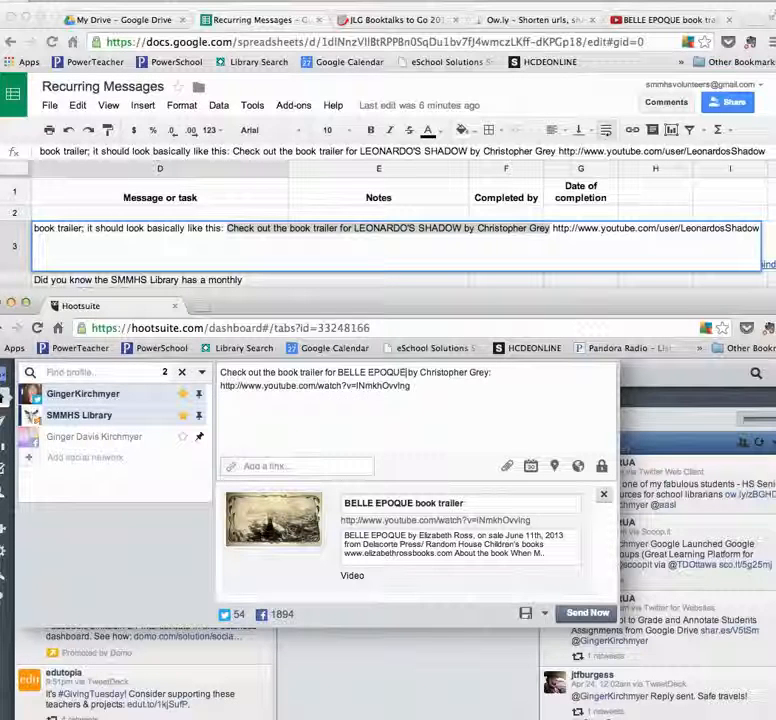
{"action": "left_click_drag", "start_coordinate": [420, 372], "coordinate": [489, 372]}
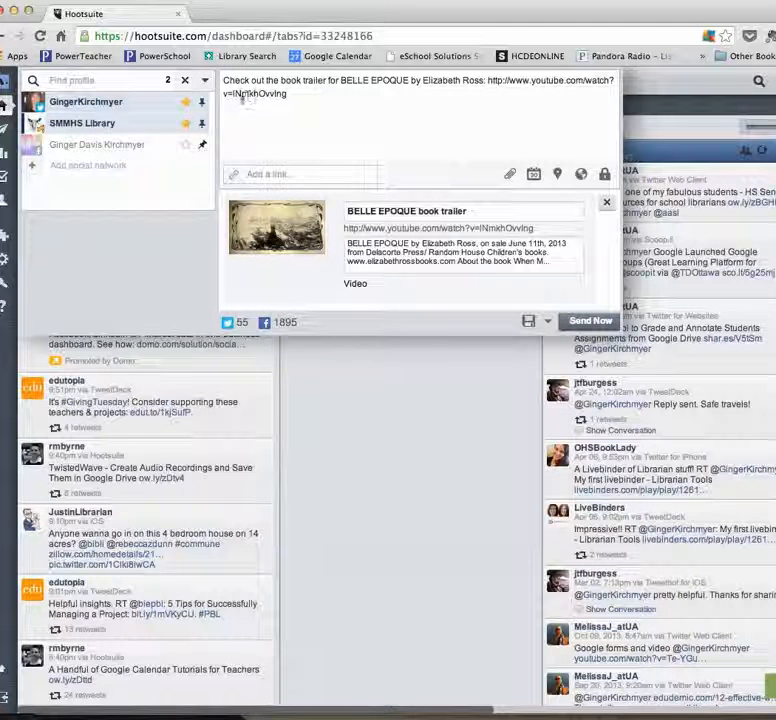
Unpin the Twitter and SMMHS Library profiles as always-selected posting targets and pin both again.
{"action": "left_click", "coordinate": [201, 101]}
{"action": "left_click", "coordinate": [204, 124]}
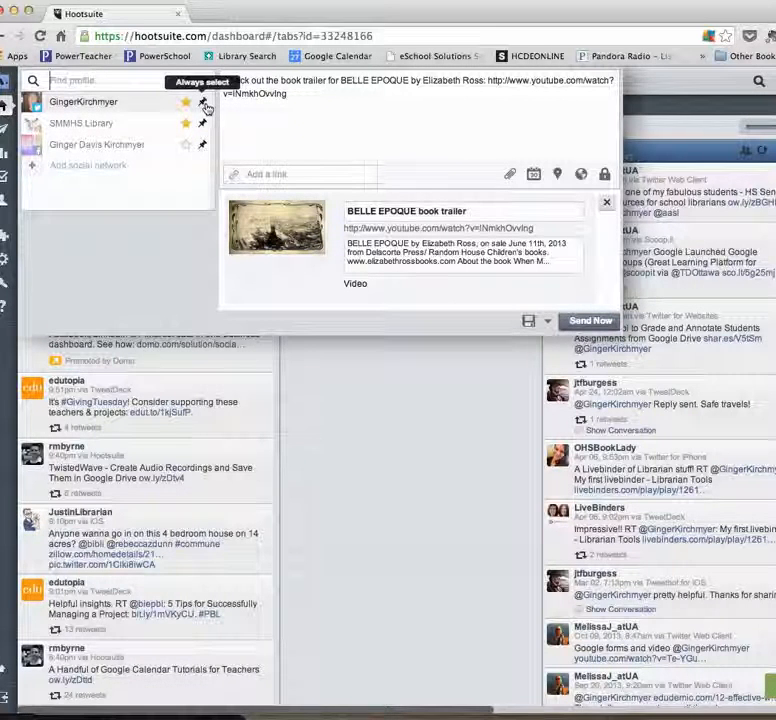
{"action": "left_click", "coordinate": [203, 104]}
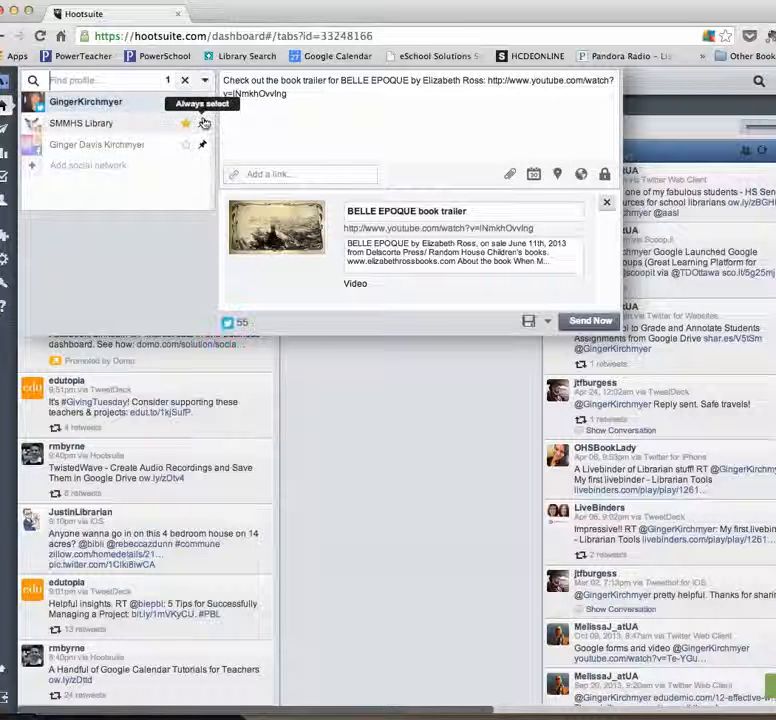
{"action": "left_click", "coordinate": [203, 122]}
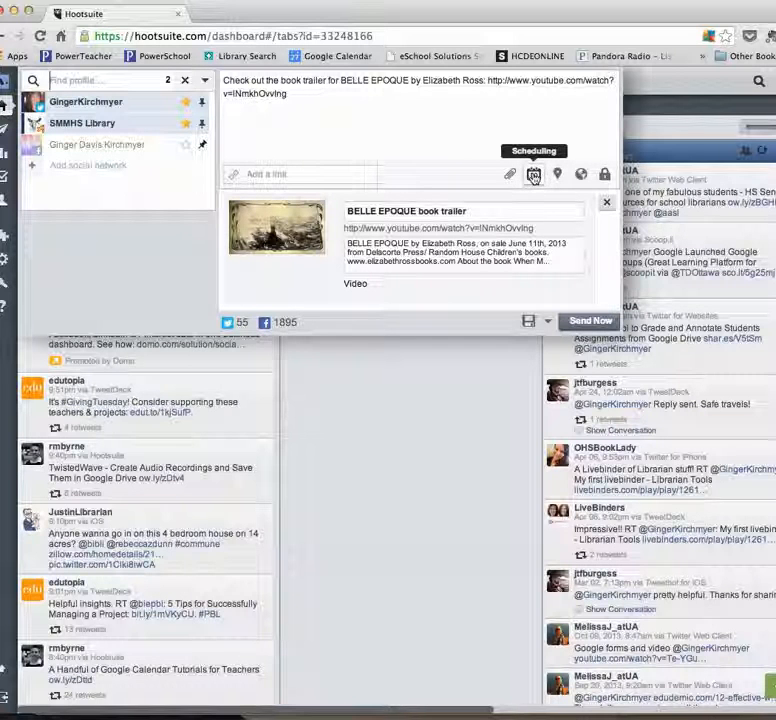
Schedule the BELLE EPOQUE trailer message for 2014-08-20 at 2:30 PM.
{"action": "left_click", "coordinate": [534, 175]}
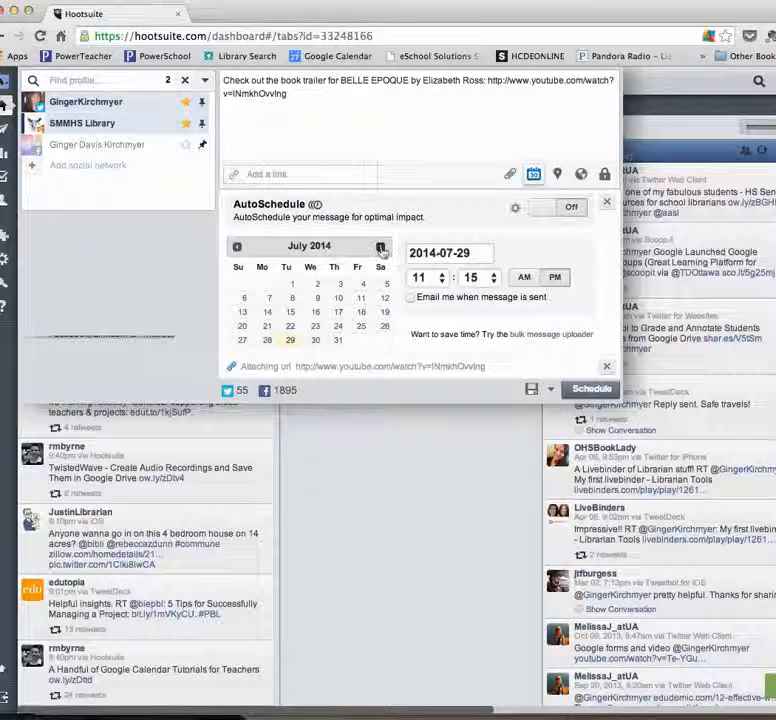
{"action": "left_click", "coordinate": [381, 248]}
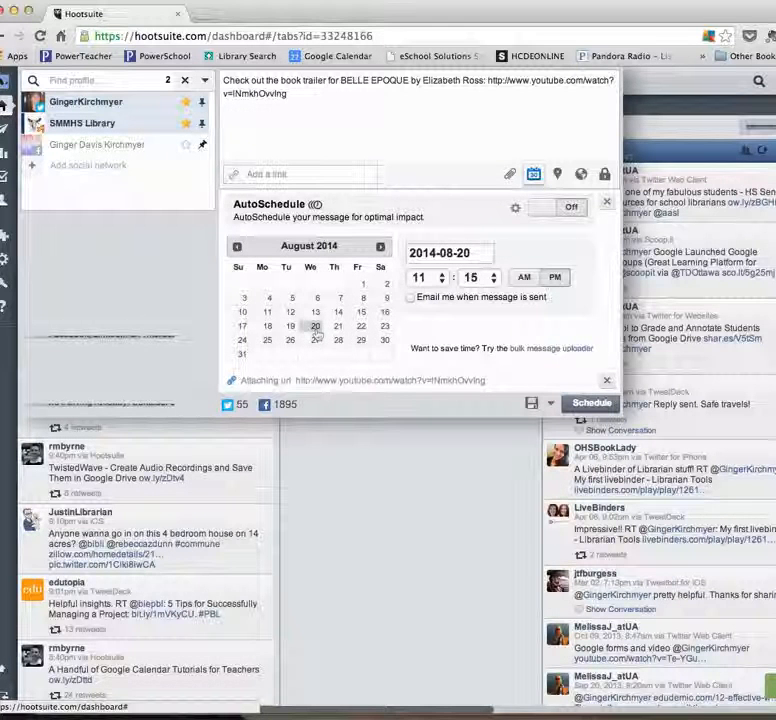
{"action": "left_click", "coordinate": [421, 278]}
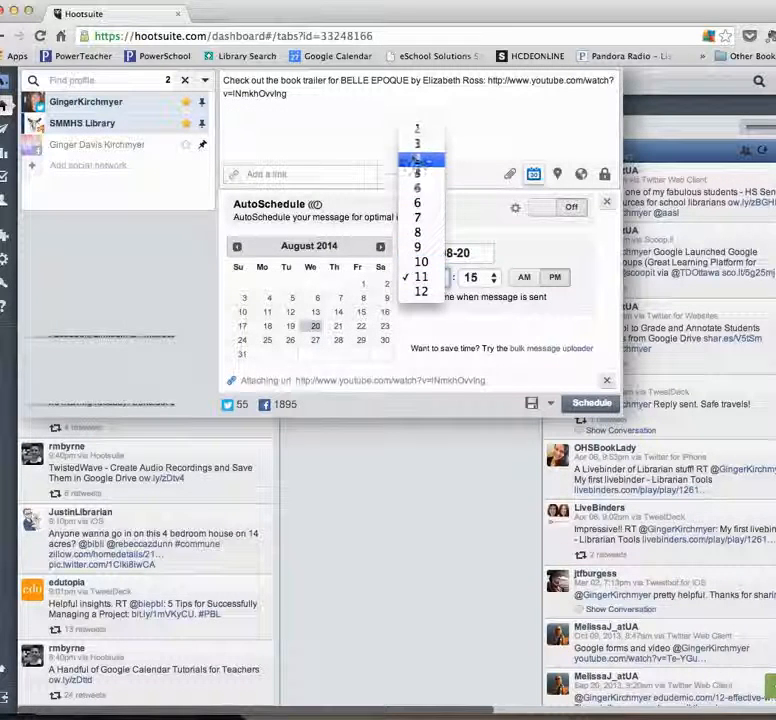
{"action": "left_click", "coordinate": [421, 144]}
{"action": "left_click", "coordinate": [473, 281]}
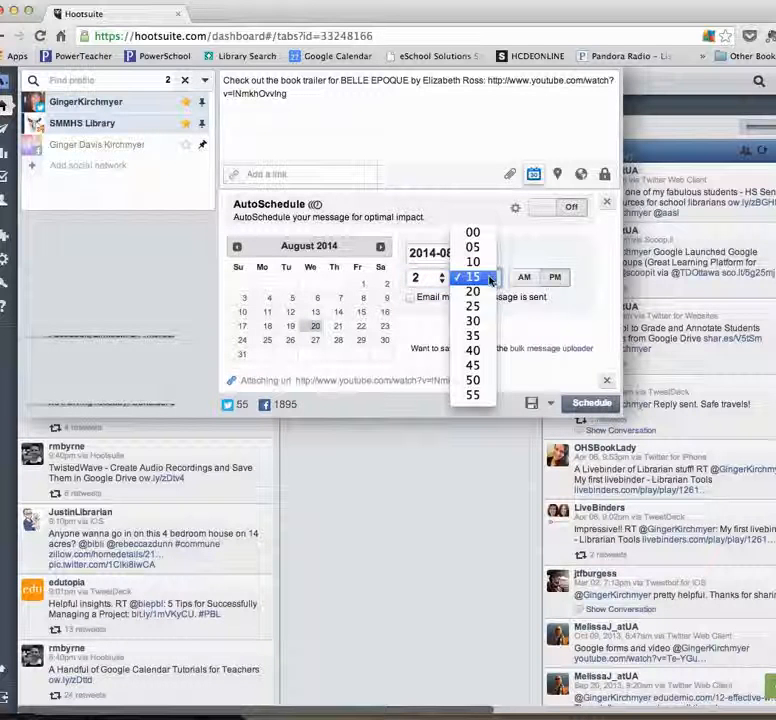
{"action": "left_click", "coordinate": [474, 320]}
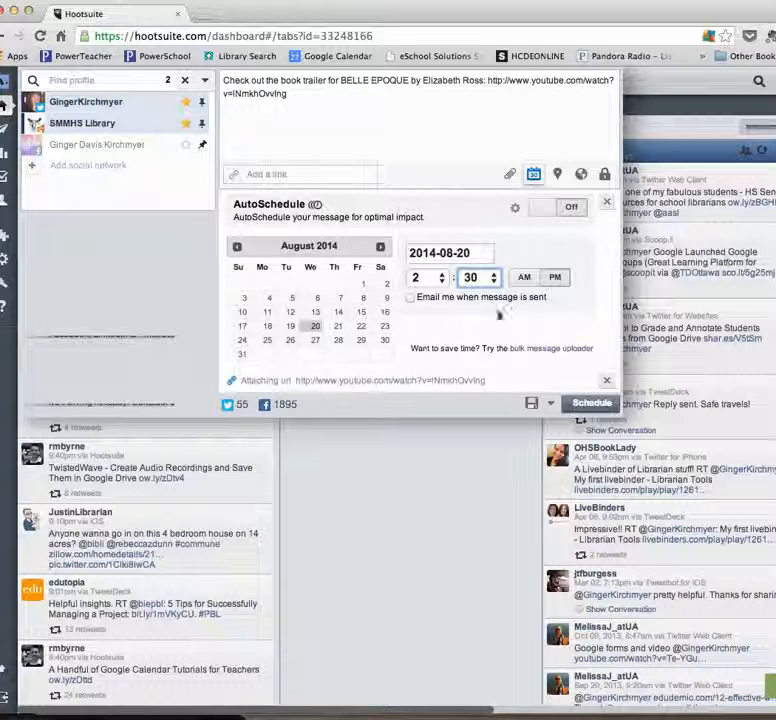
{"action": "left_click", "coordinate": [588, 406]}
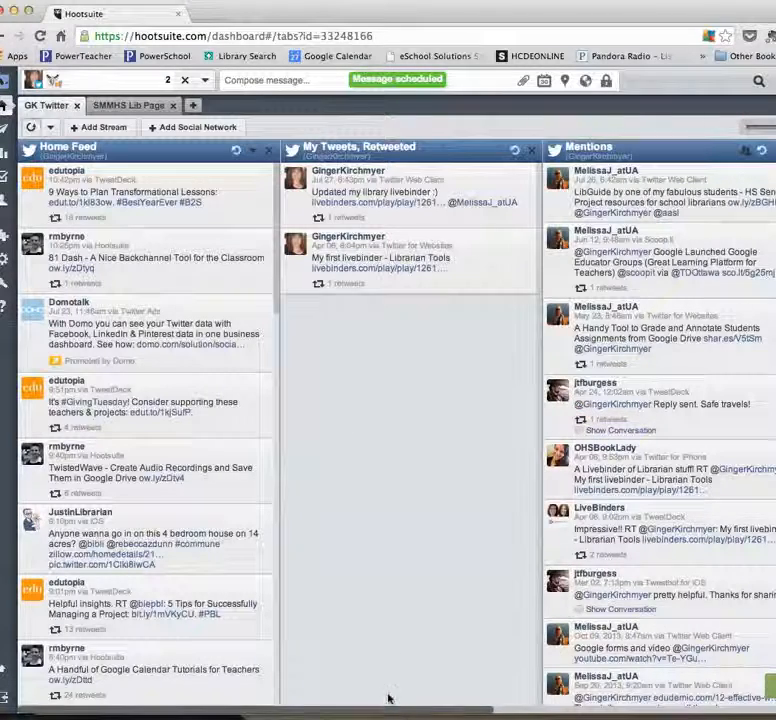
Check for the BELLE EPOQUE post in the Scheduled Tweets stream and in the SMMHS Lib Page's Scheduled Stream Posts.
{"action": "left_click_drag", "start_coordinate": [380, 712], "coordinate": [708, 712]}
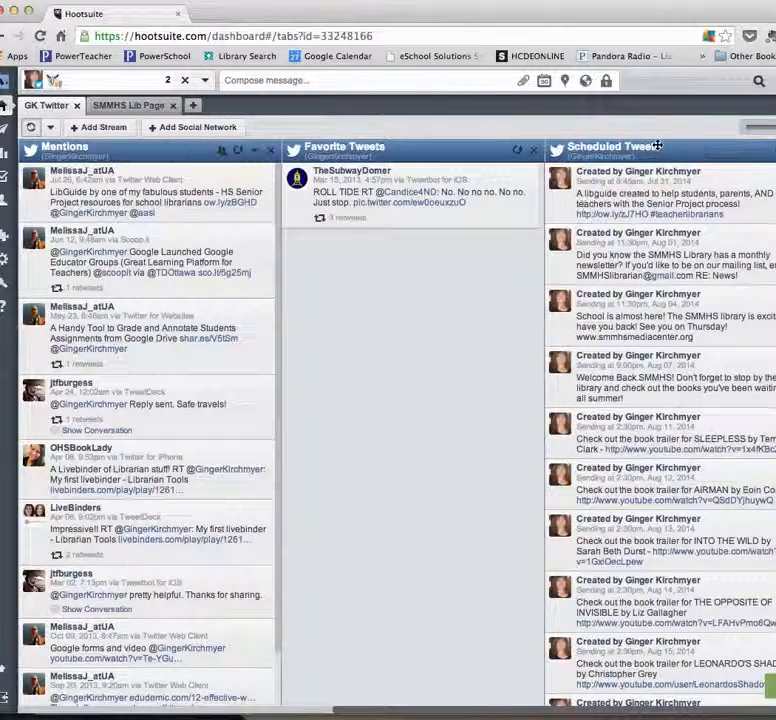
{"action": "scroll", "coordinate": [636, 444], "scroll_direction": "down", "scroll_amount": 5}
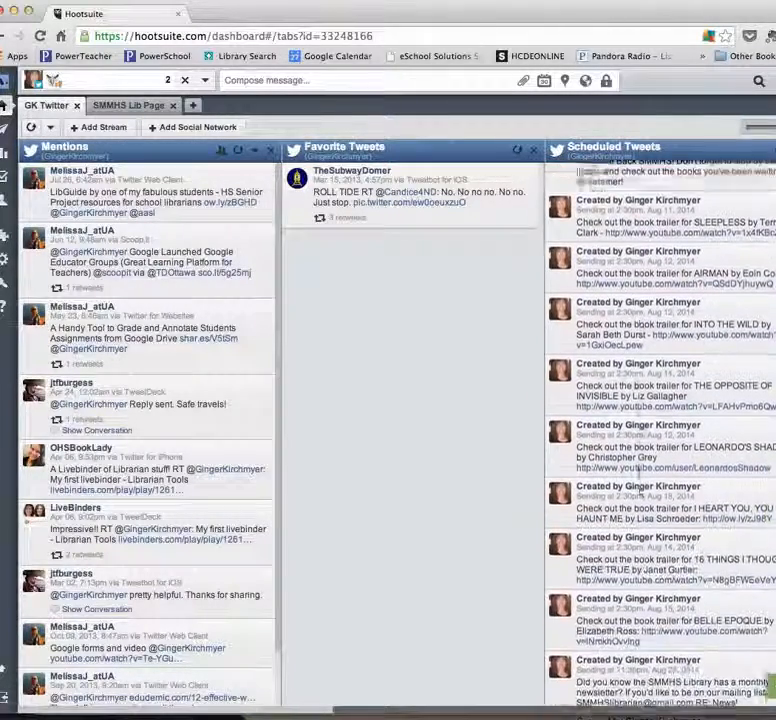
{"action": "scroll", "coordinate": [640, 470], "scroll_direction": "down", "scroll_amount": 3}
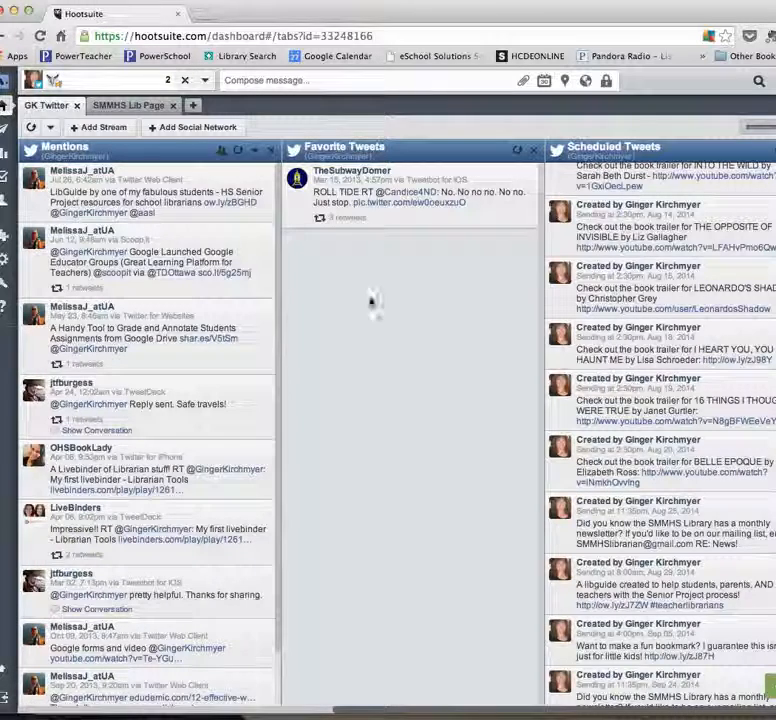
{"action": "left_click", "coordinate": [128, 105]}
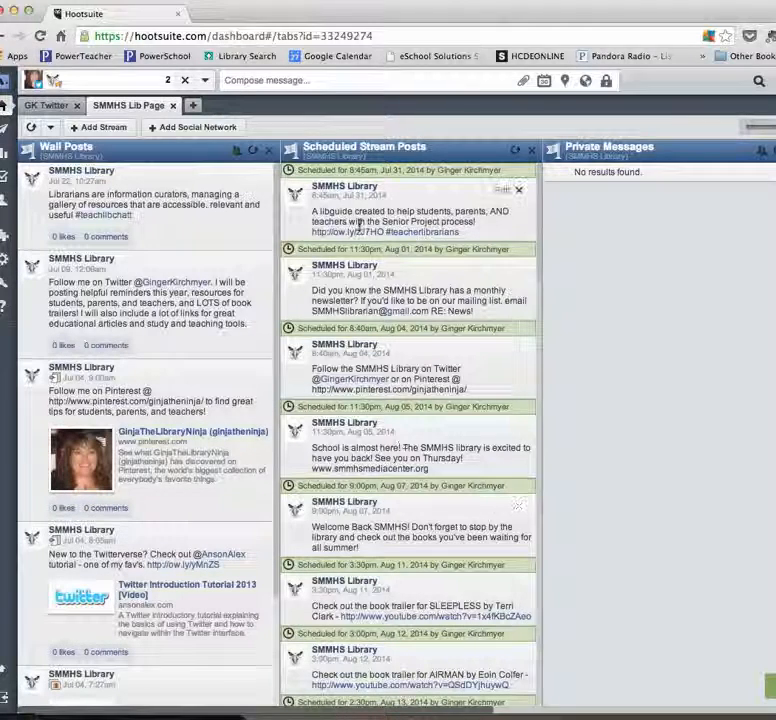
{"action": "scroll", "coordinate": [421, 361], "scroll_direction": "down", "scroll_amount": 5}
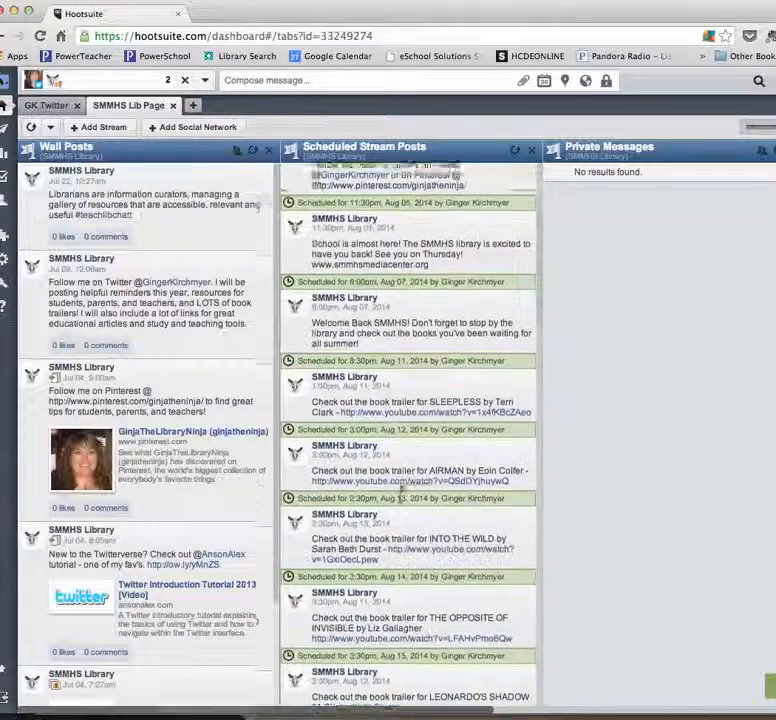
{"action": "scroll", "coordinate": [398, 495], "scroll_direction": "down", "scroll_amount": 6}
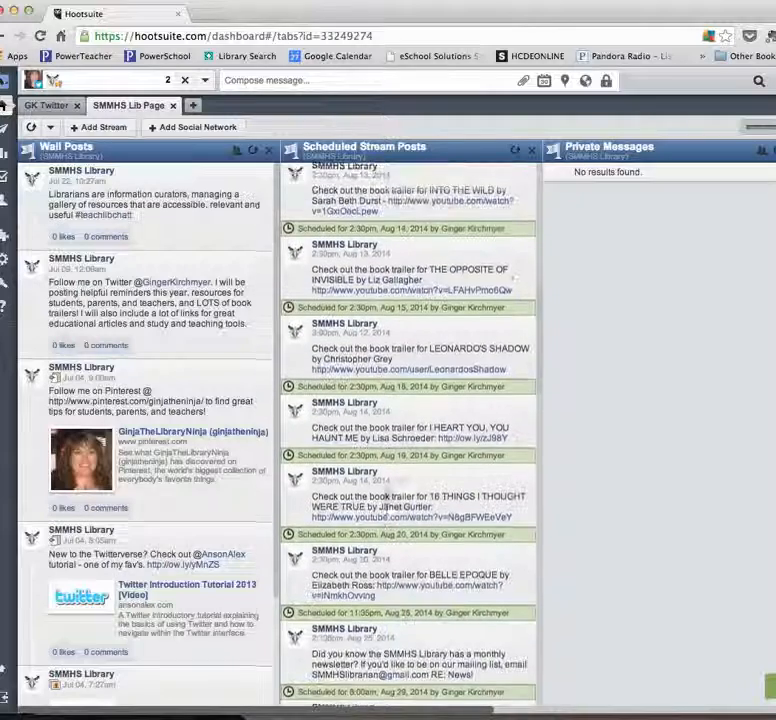